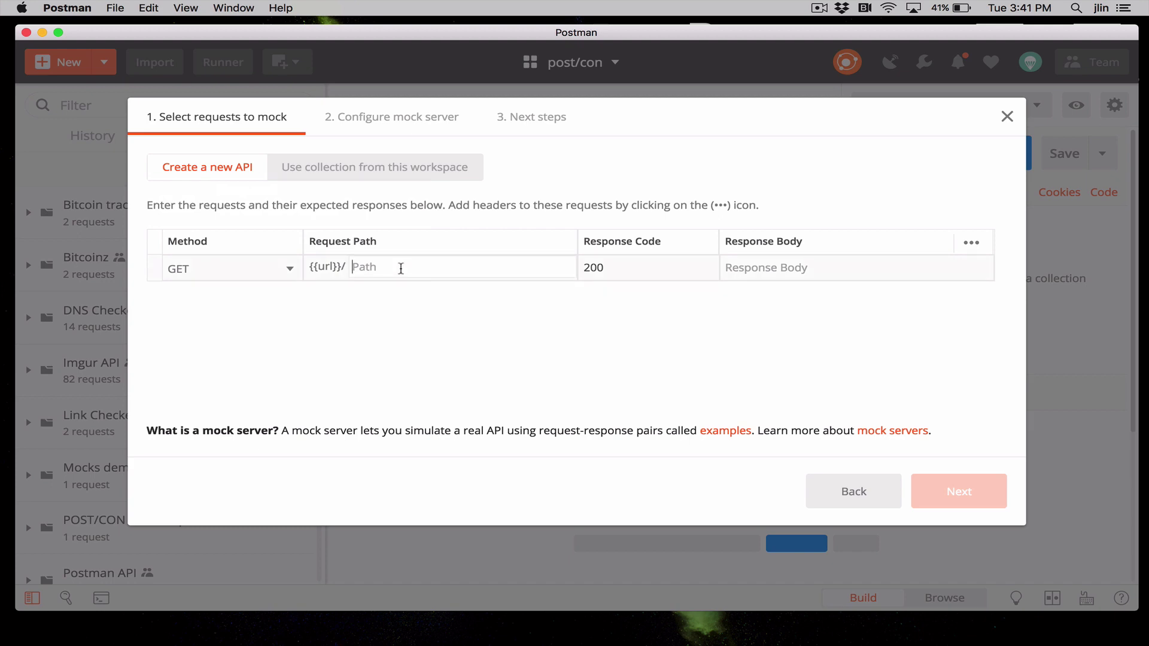
Define a mocked GET request with path demo and response body "example body", and continue to the mock server configuration.
click(401, 269)
text(demo)
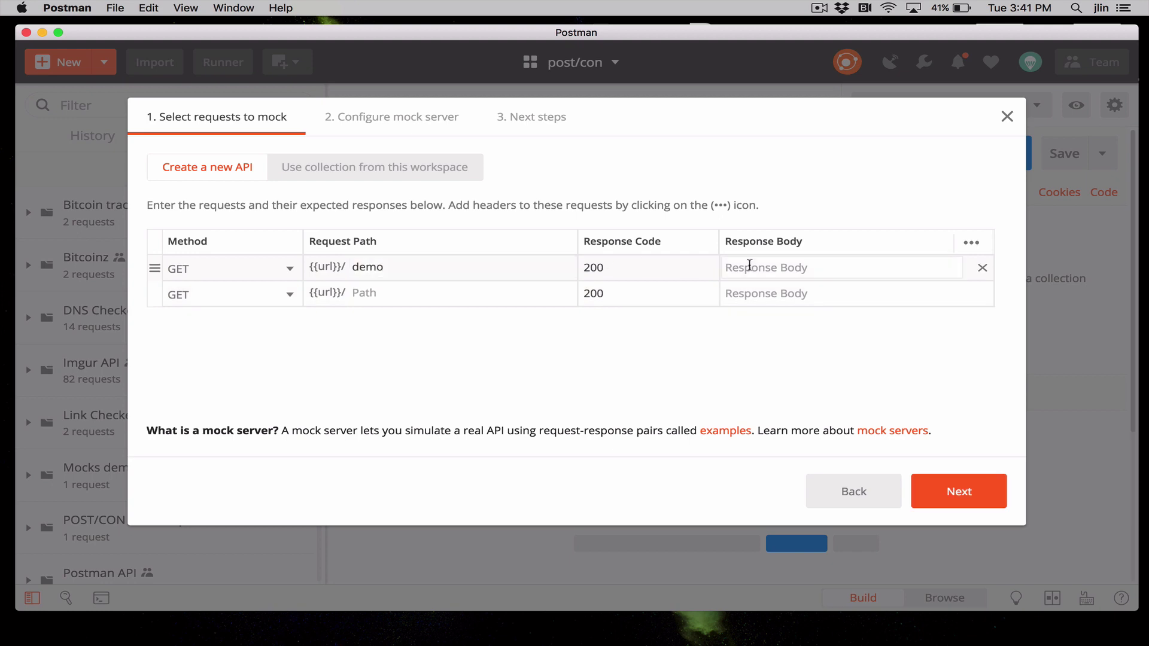
text(example body)
click(958, 490)
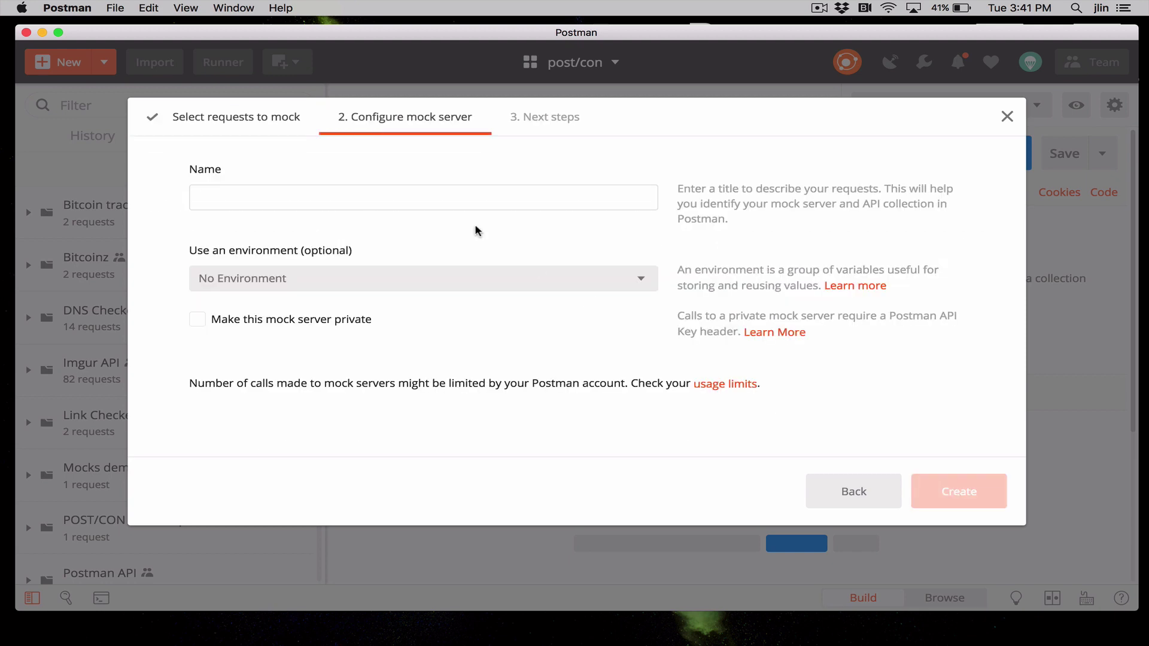
Name the mock server Demo, create it as a public server without an environment, and dismiss the next-steps dialog.
text(Demo)
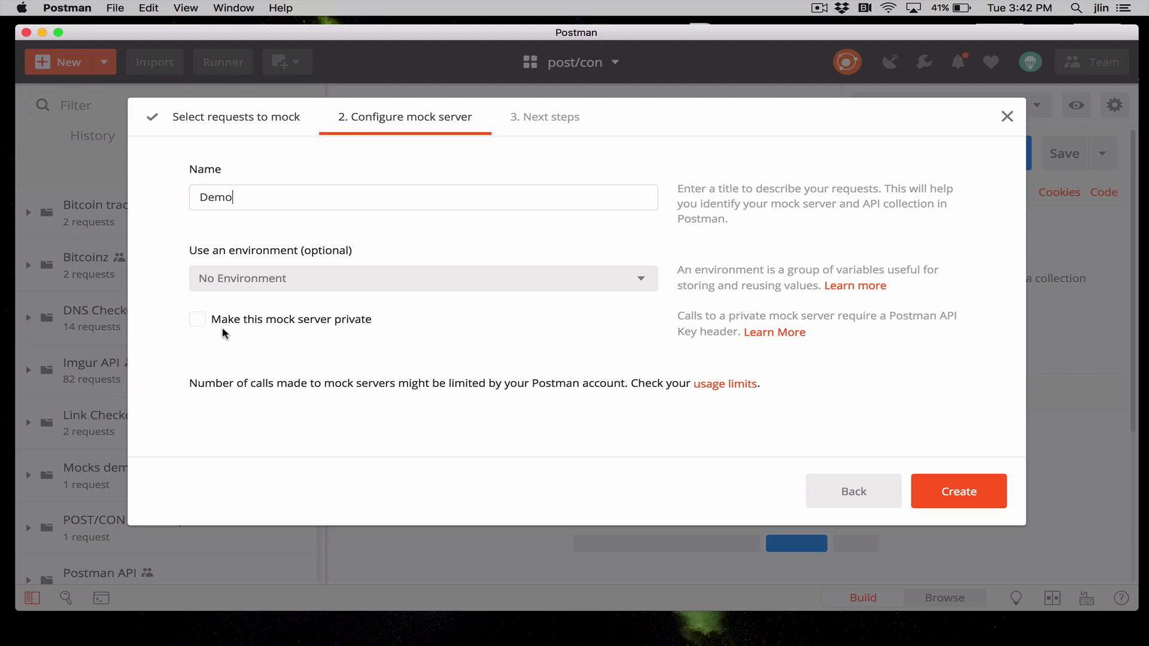
click(958, 487)
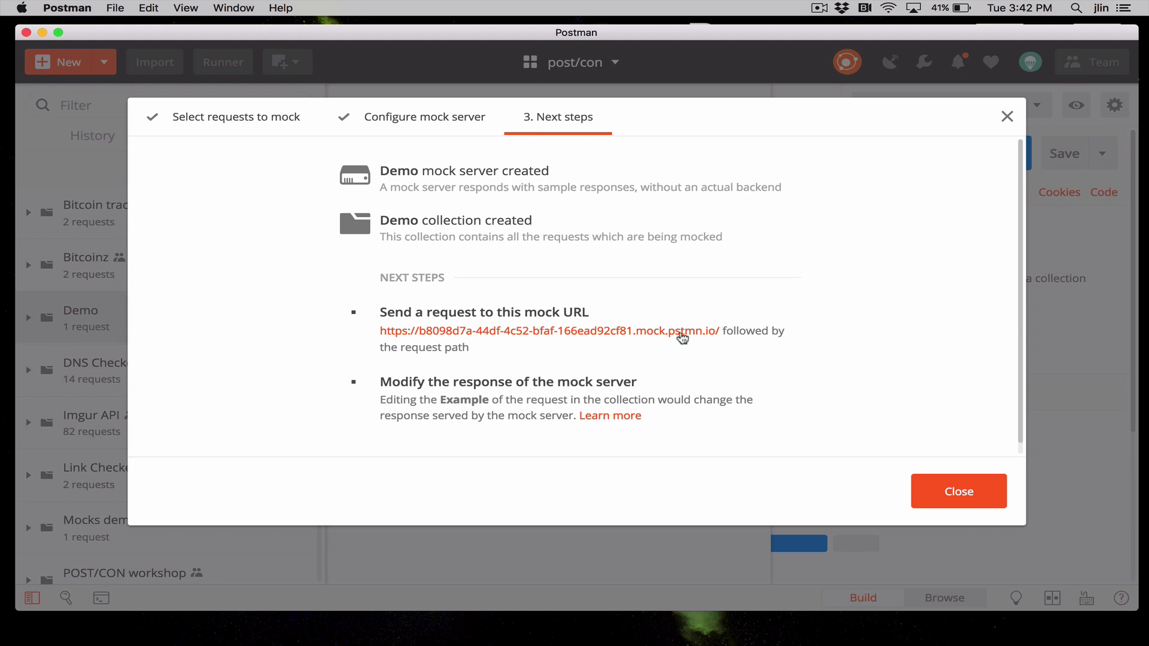
key(Escape)
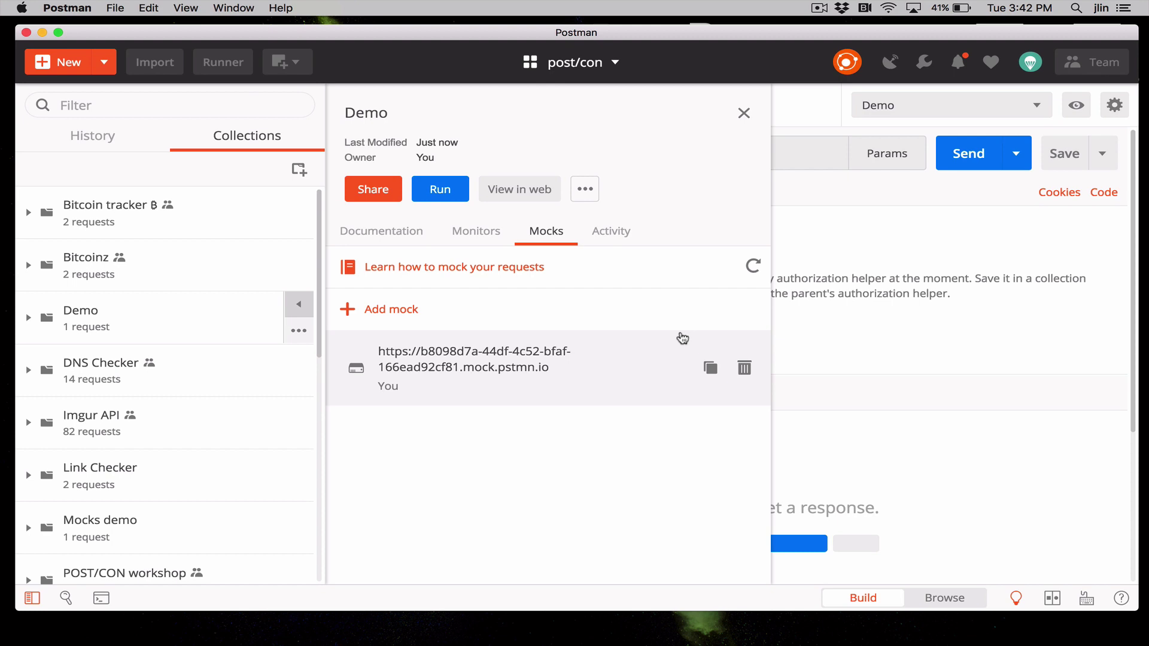
Open the demo request in the new Demo collection and send it to the mock server.
click(174, 322)
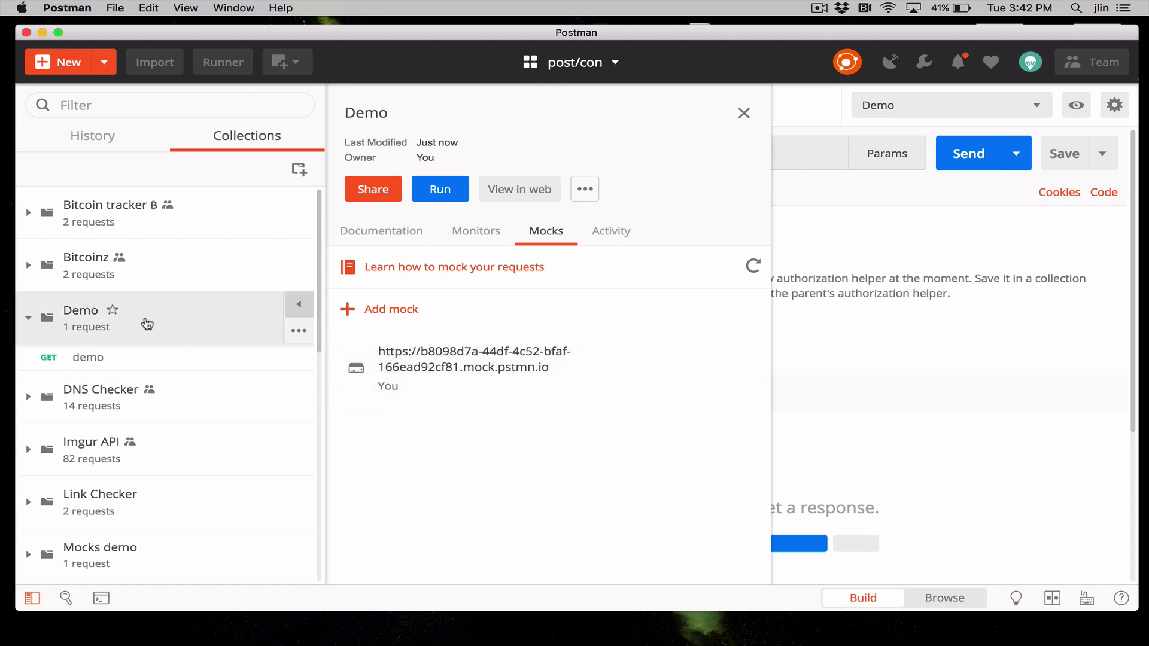
click(157, 361)
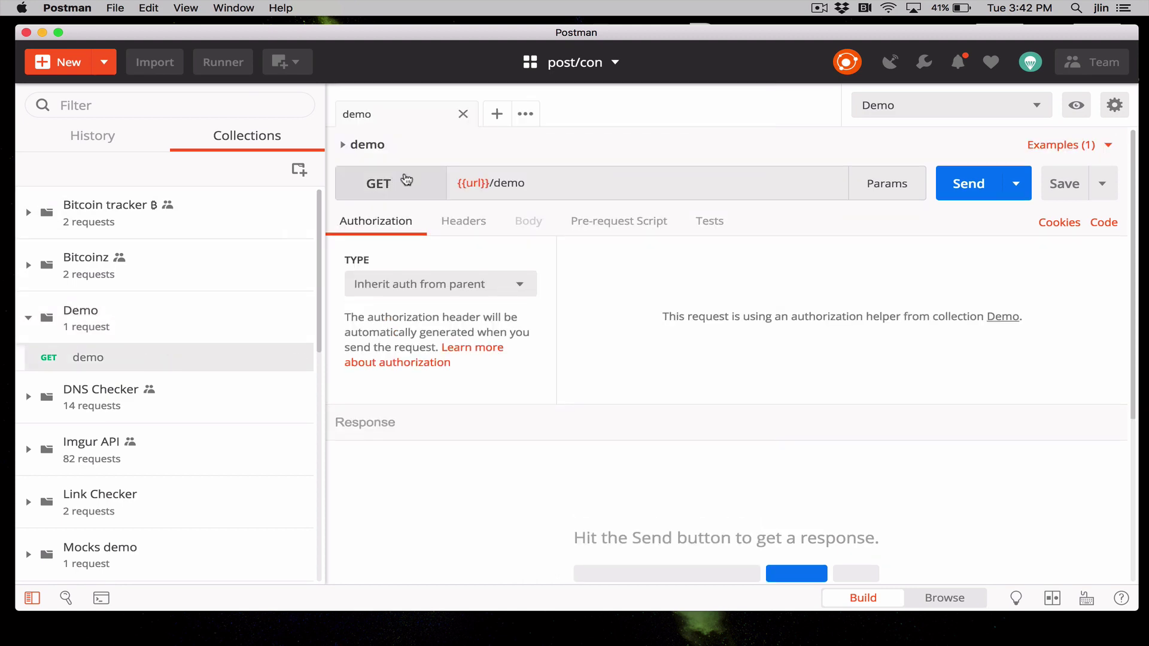
mouse_move(469, 182)
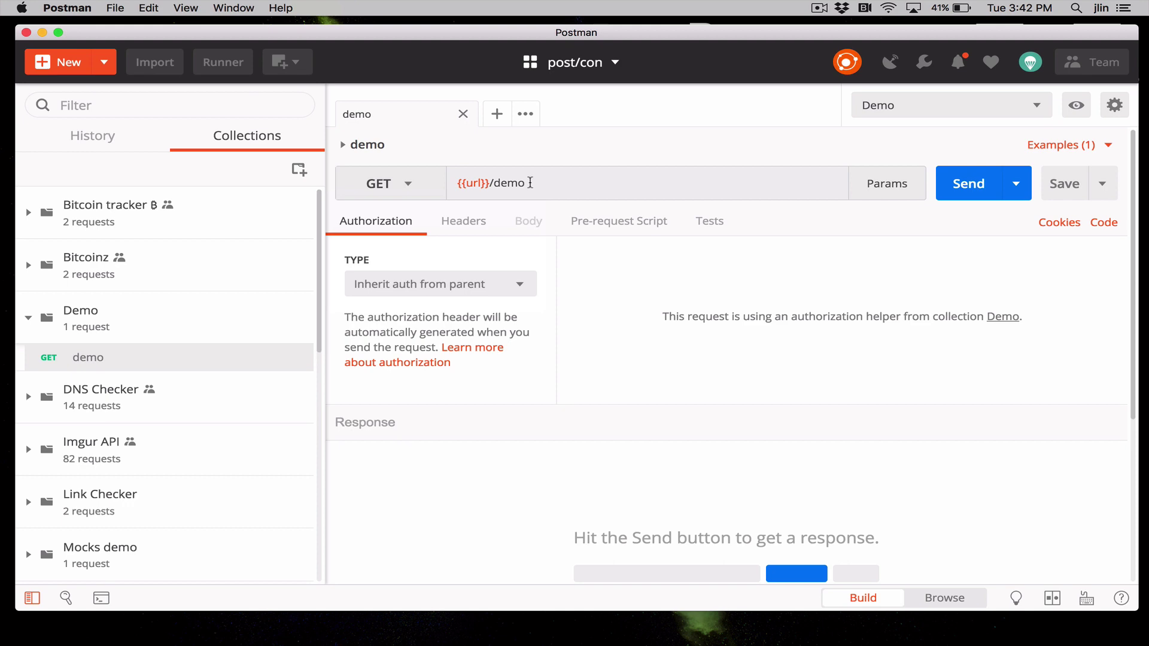
click(530, 182)
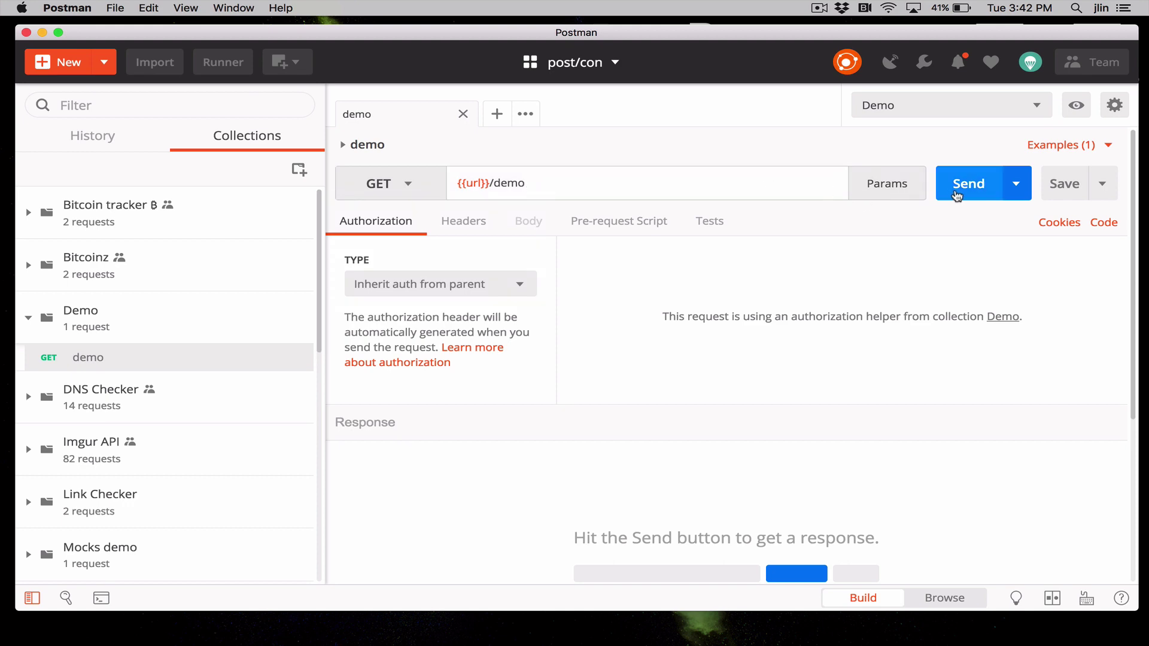
click(957, 195)
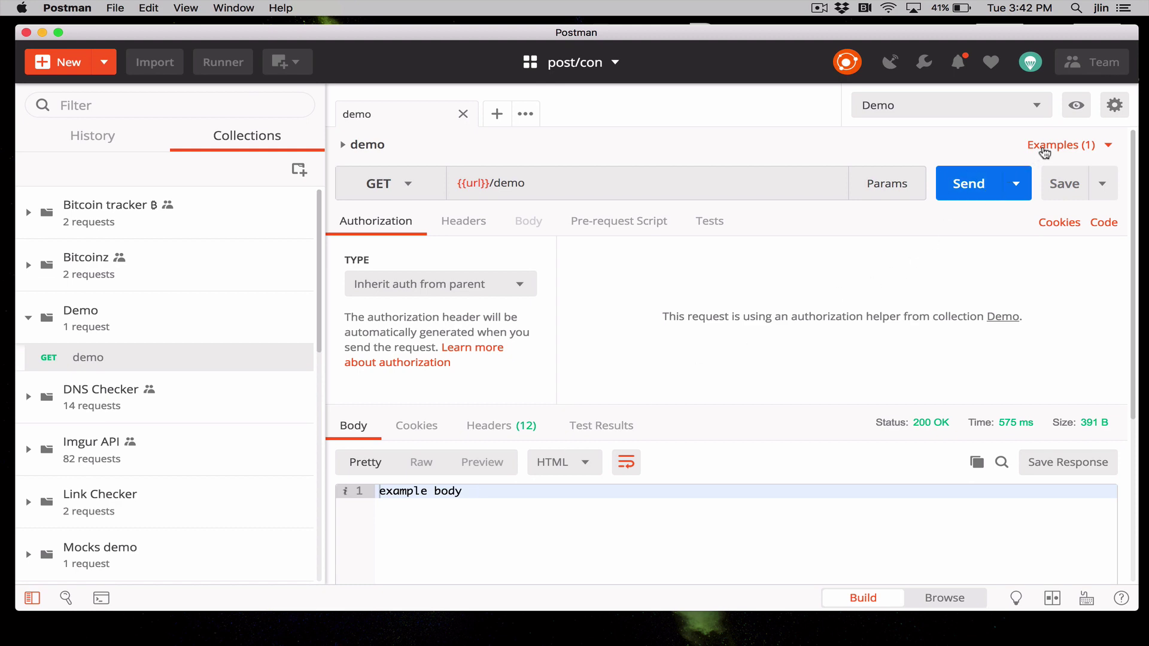
Open the request's Default example and rename it as Happy path.
click(1044, 149)
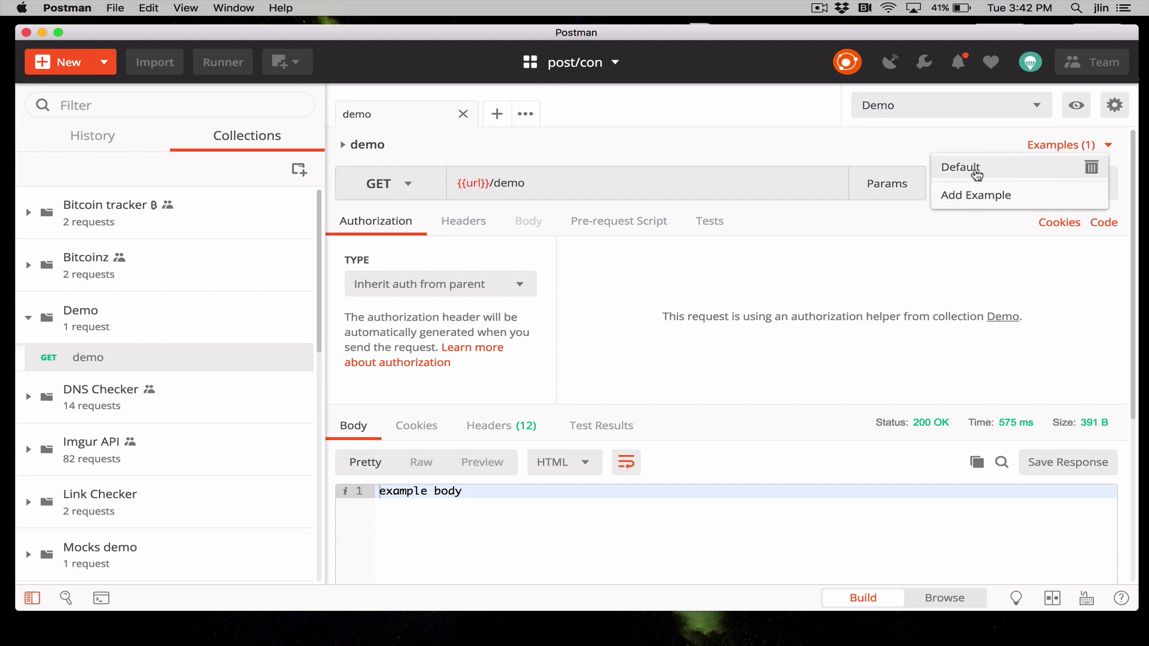
click(977, 173)
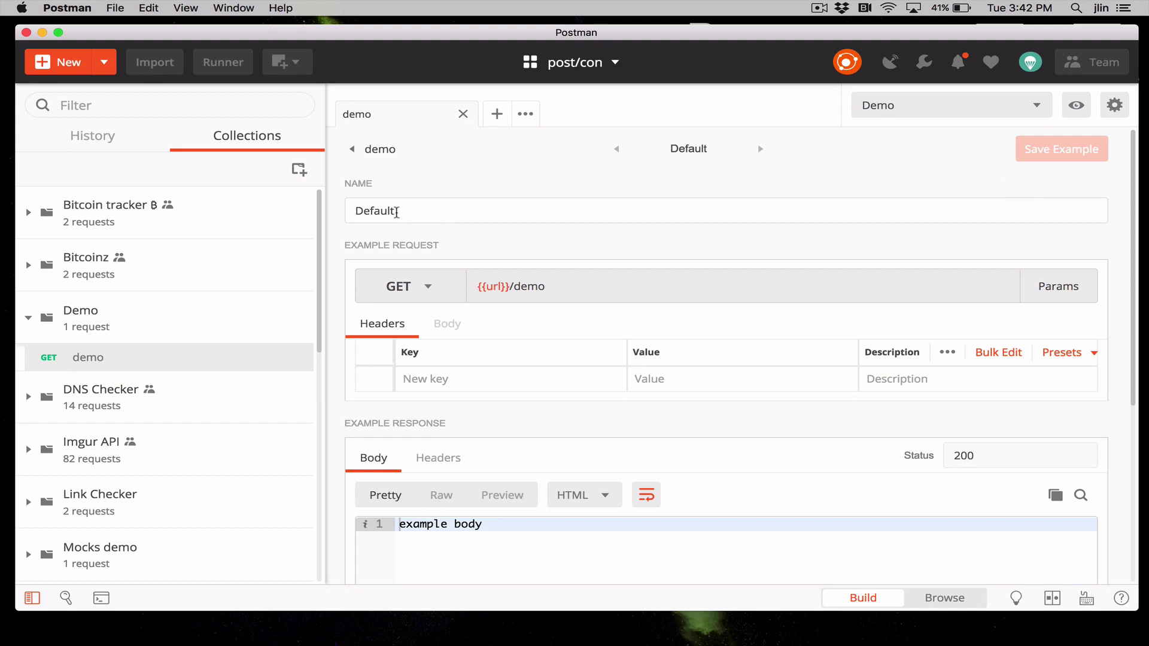
drag(405, 211, 345, 212)
text(Happy path)
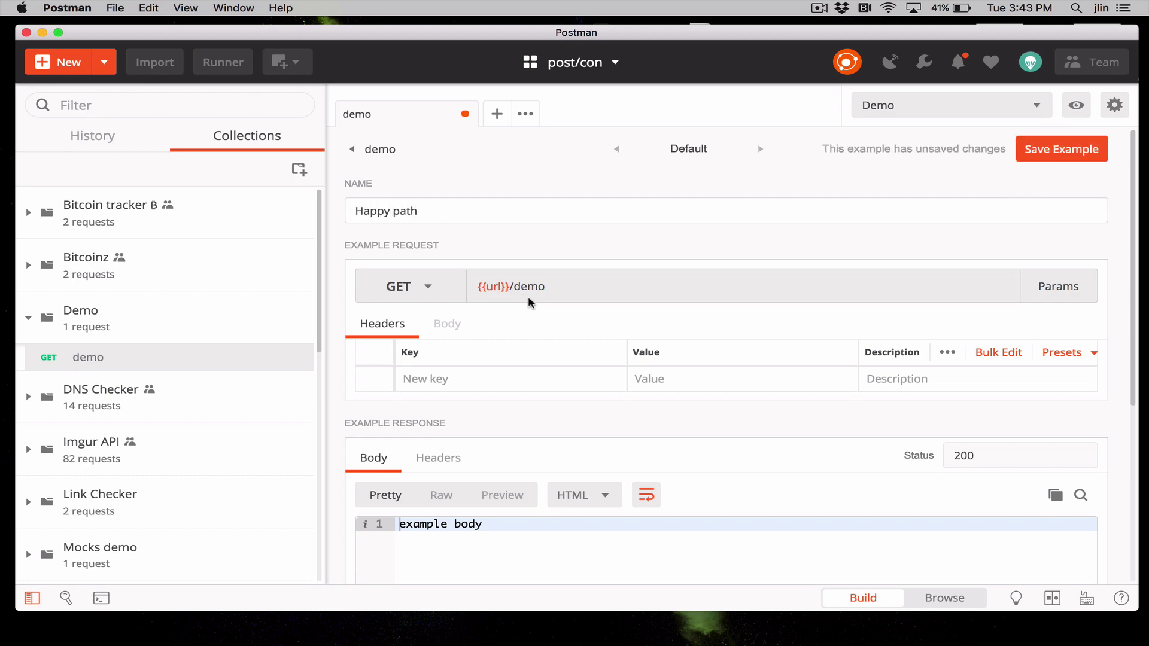
Set the format of the example's response body to JSON.
click(510, 288)
text(/)
click(601, 497)
click(591, 372)
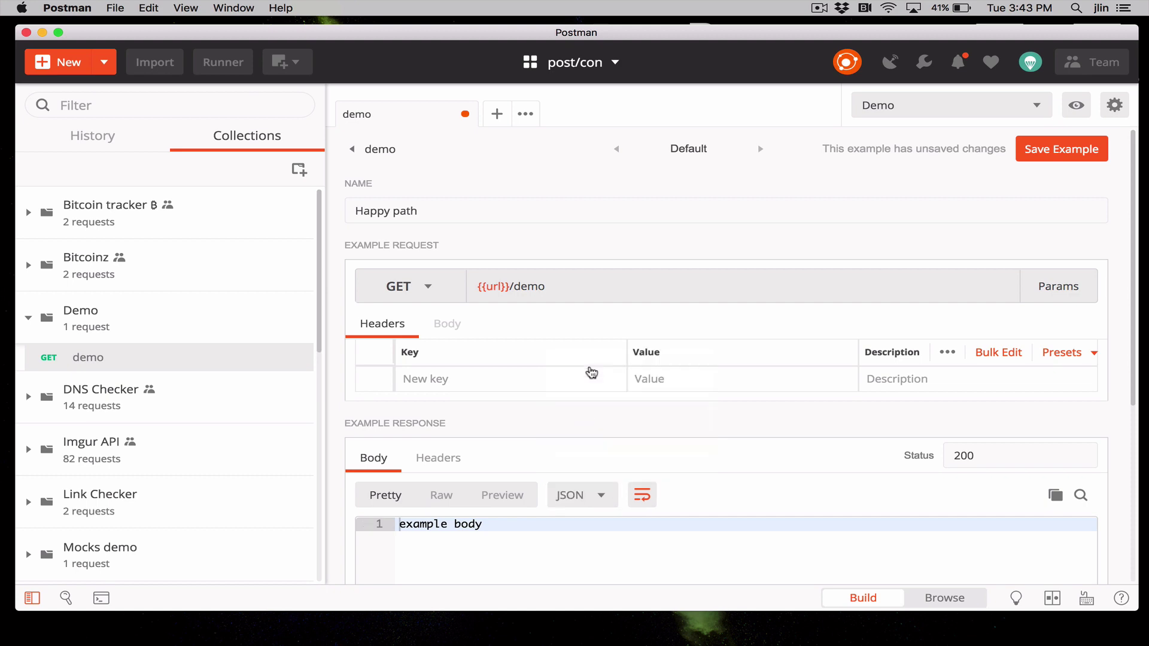
Replace the example response body with the JSON object {"body": "example body"} and save the example.
click(484, 524)
key(super+a)
text({)
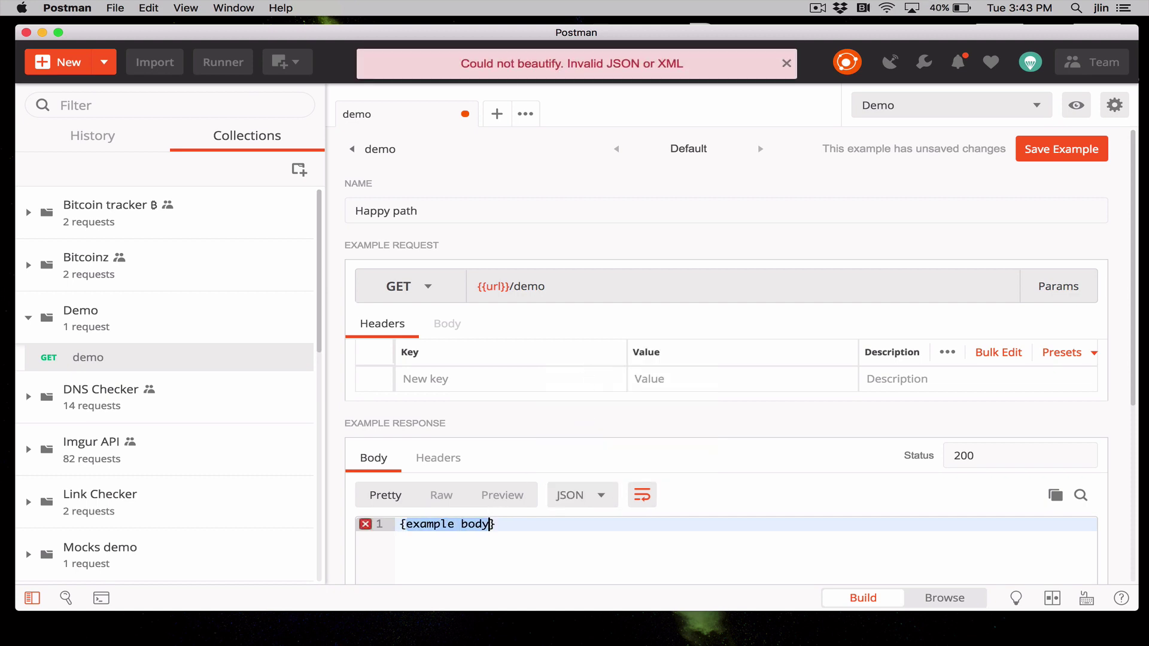
key(Return)
text("body")
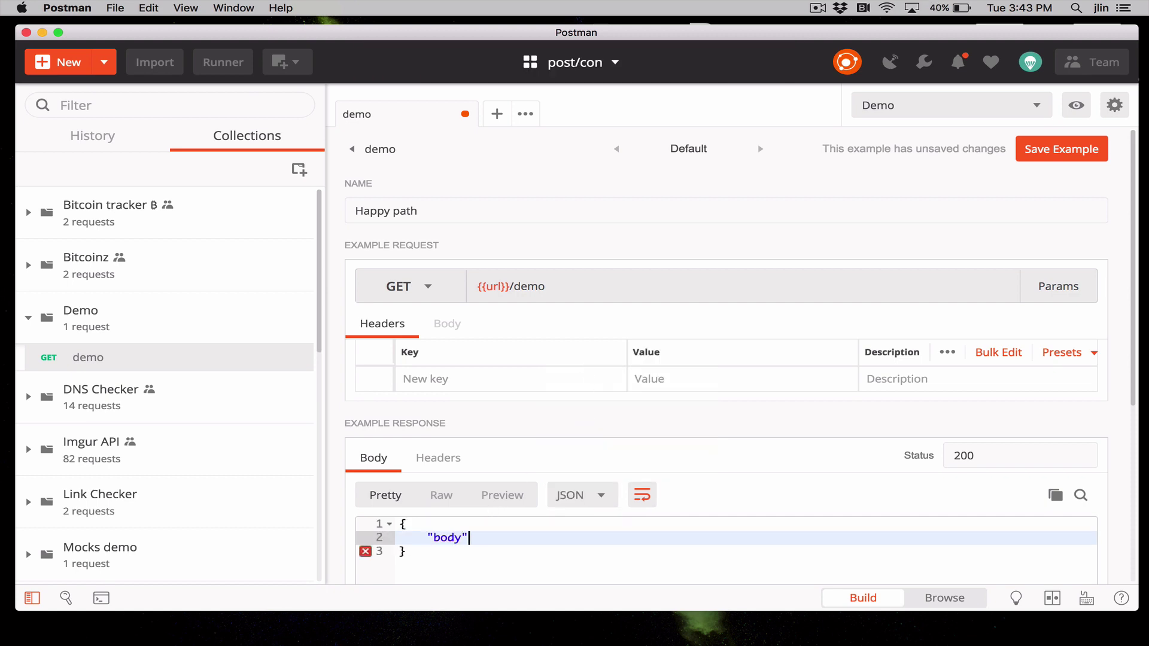
text(: "example body)
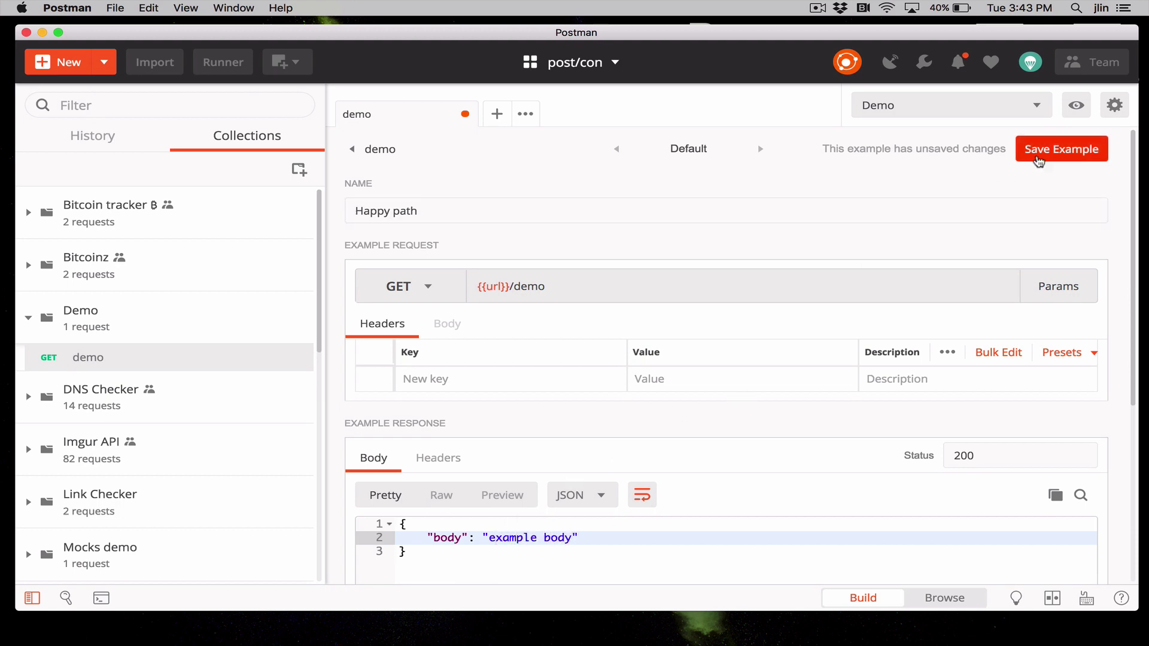
click(1042, 157)
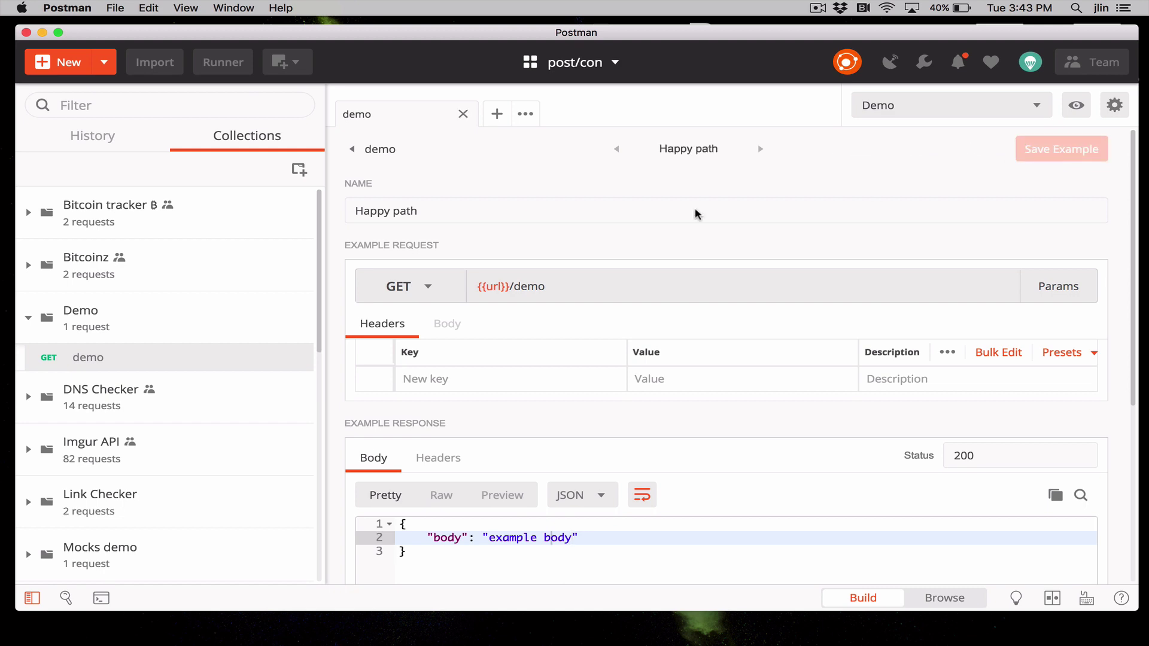
Return to the demo request and send it again to fetch the updated mock response.
click(354, 150)
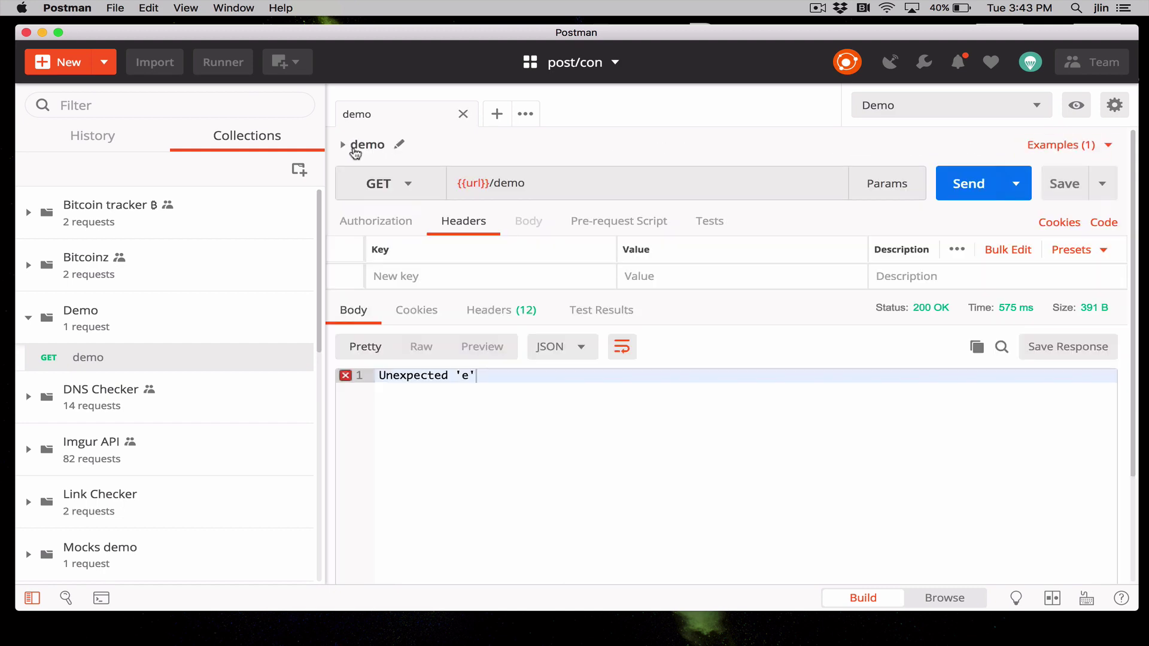
mouse_move(474, 184)
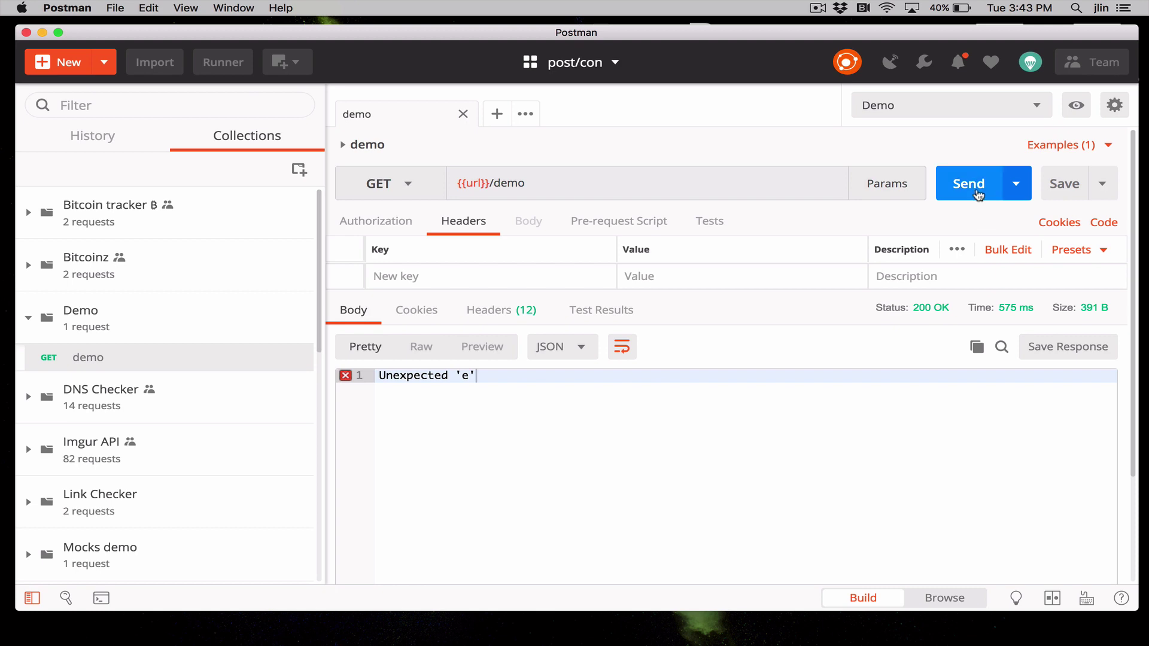
click(977, 193)
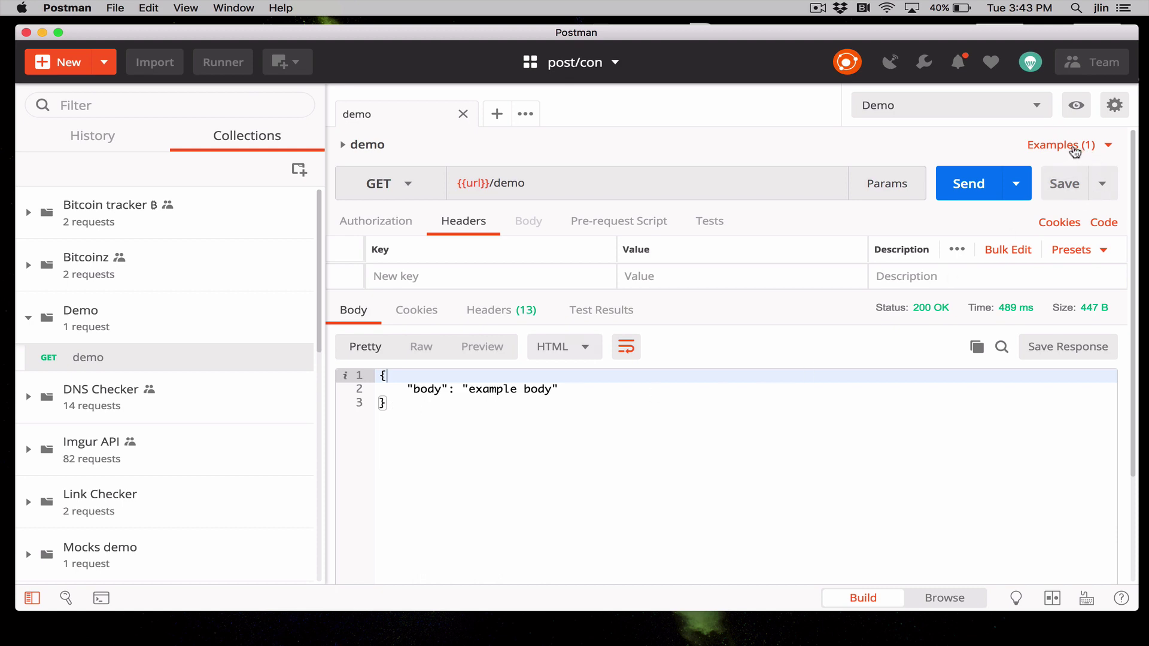
Add a second example to the request, named Sad path, with the request URL {{url}}/demo-sad.
click(1075, 151)
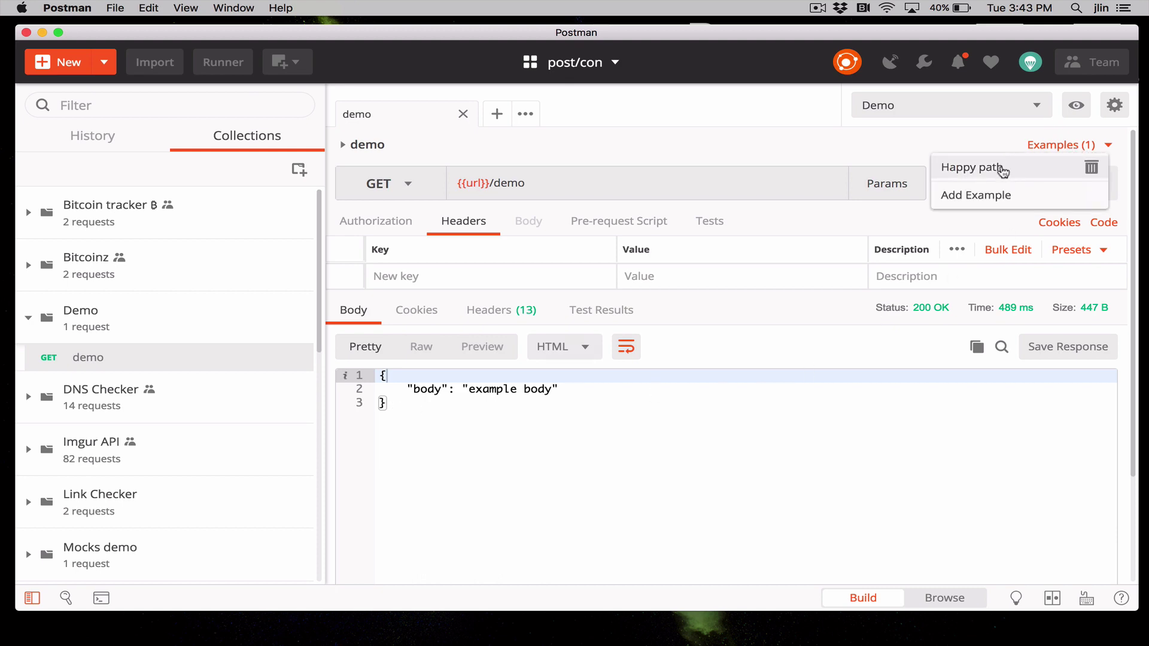
click(1002, 198)
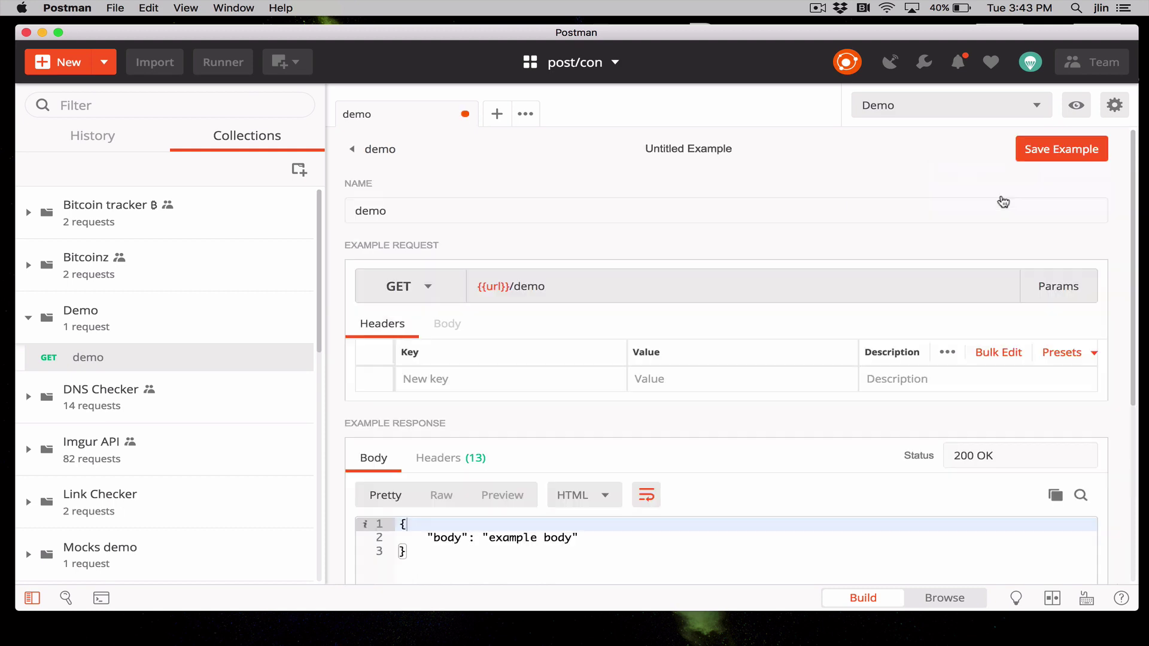
drag(411, 211, 338, 209)
text(Sad path)
click(551, 286)
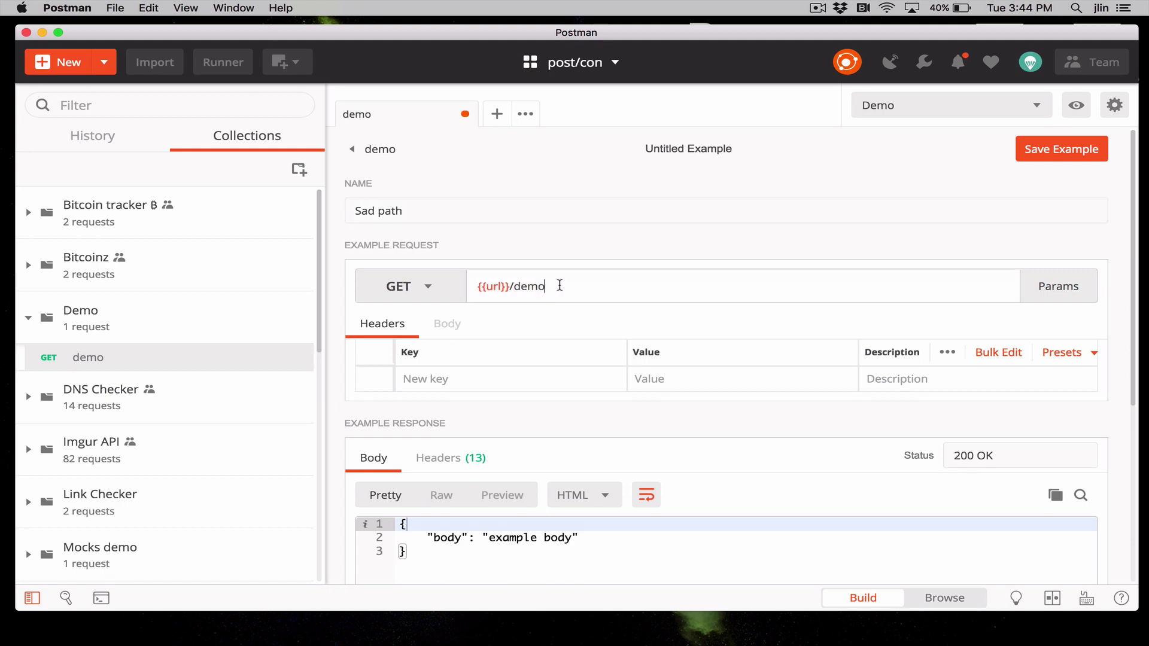
text(-sad)
Change the body value in the Sad path response to "example sad body" and save the example.
click(574, 538)
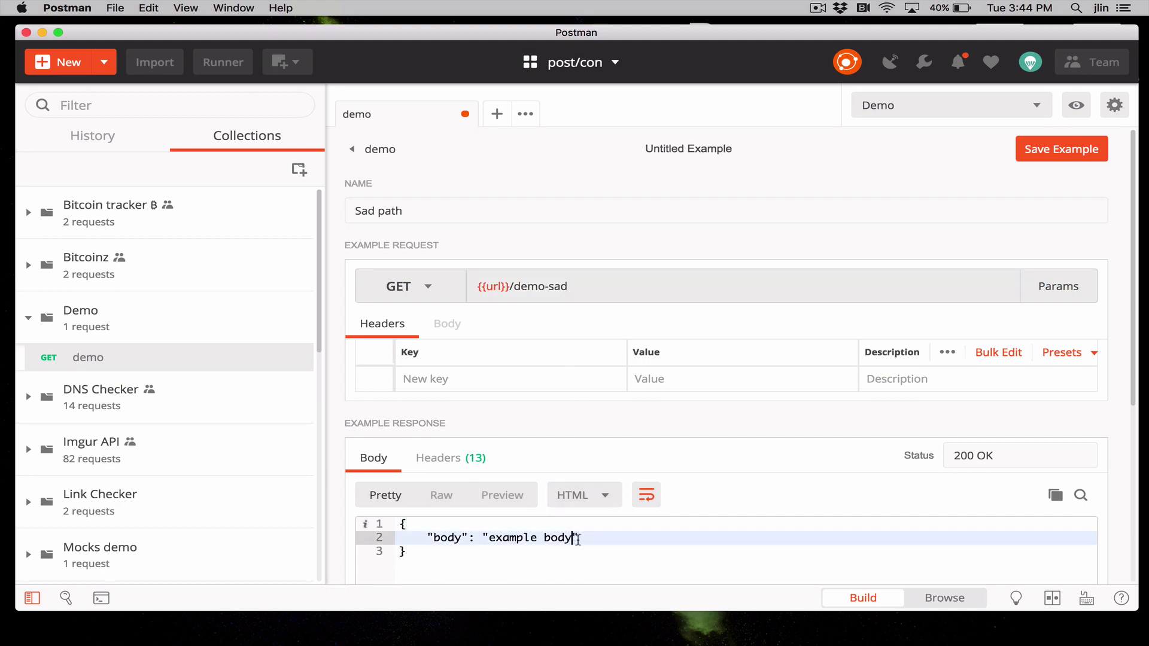
key(BackSpace)
key(BackSpace)
key(BackSpace)
key(BackSpace)
text(sad body)
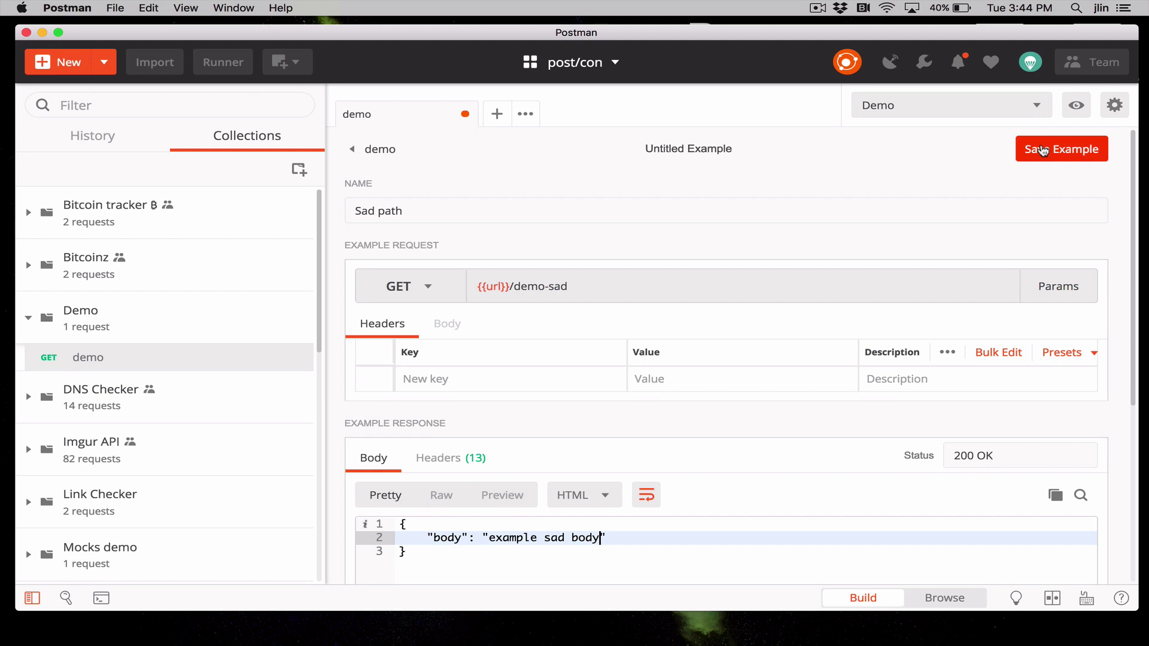
click(1042, 151)
Return to the demo request, change its URL to {{url}}/demo-sad, and send it.
click(354, 153)
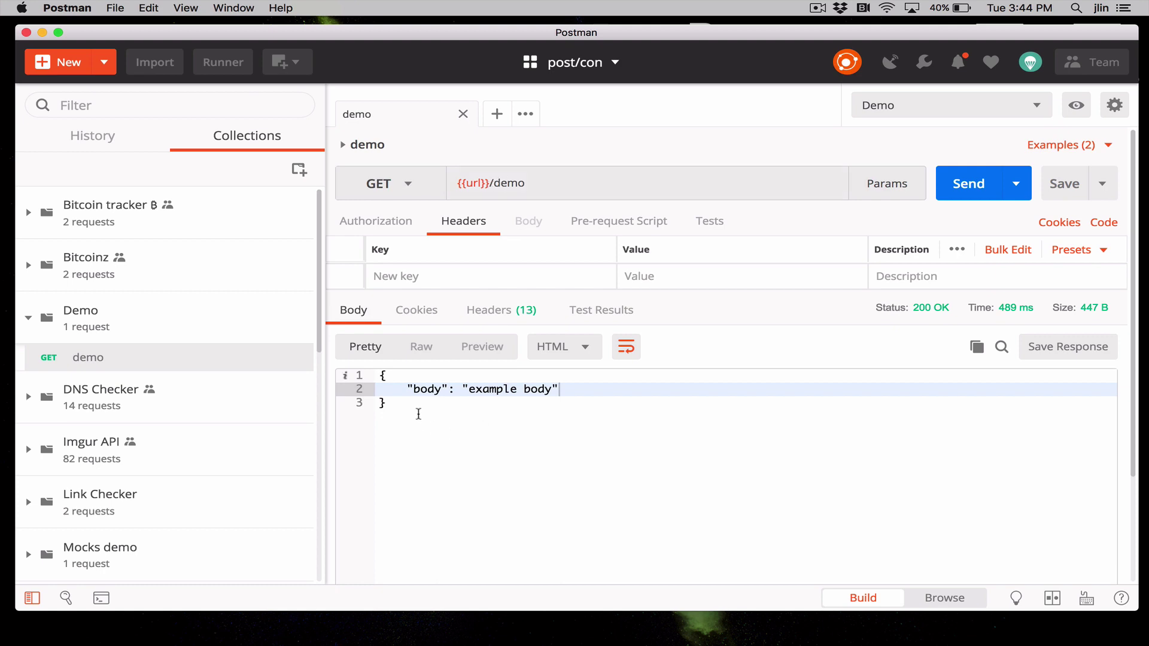
click(536, 178)
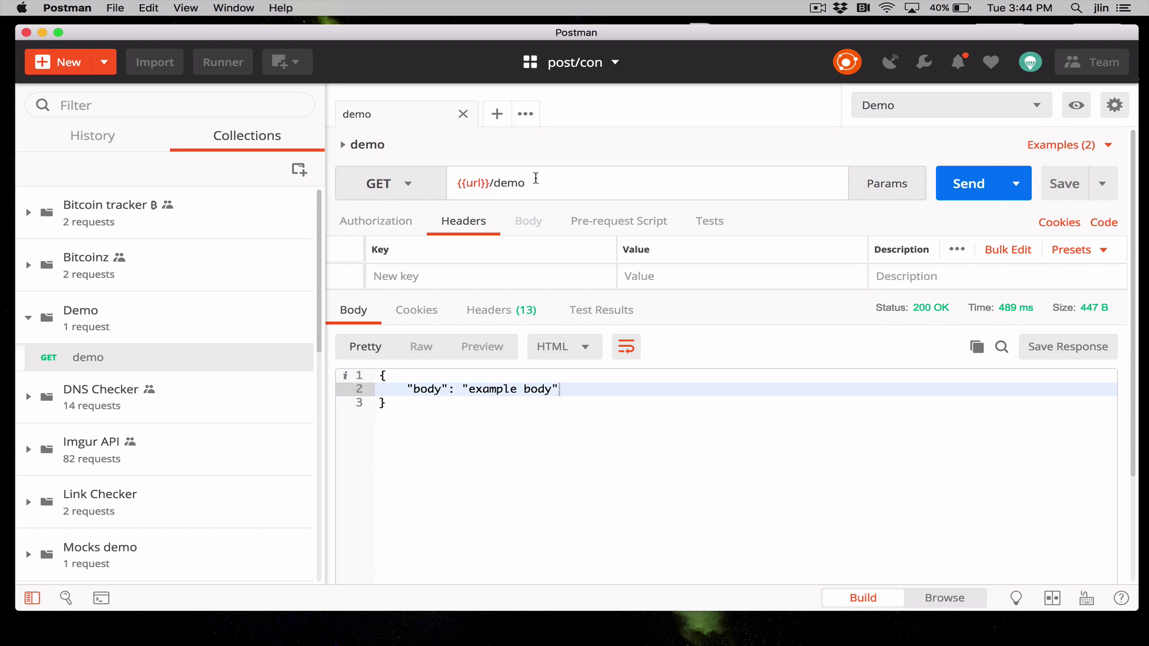
text(-sad)
click(970, 200)
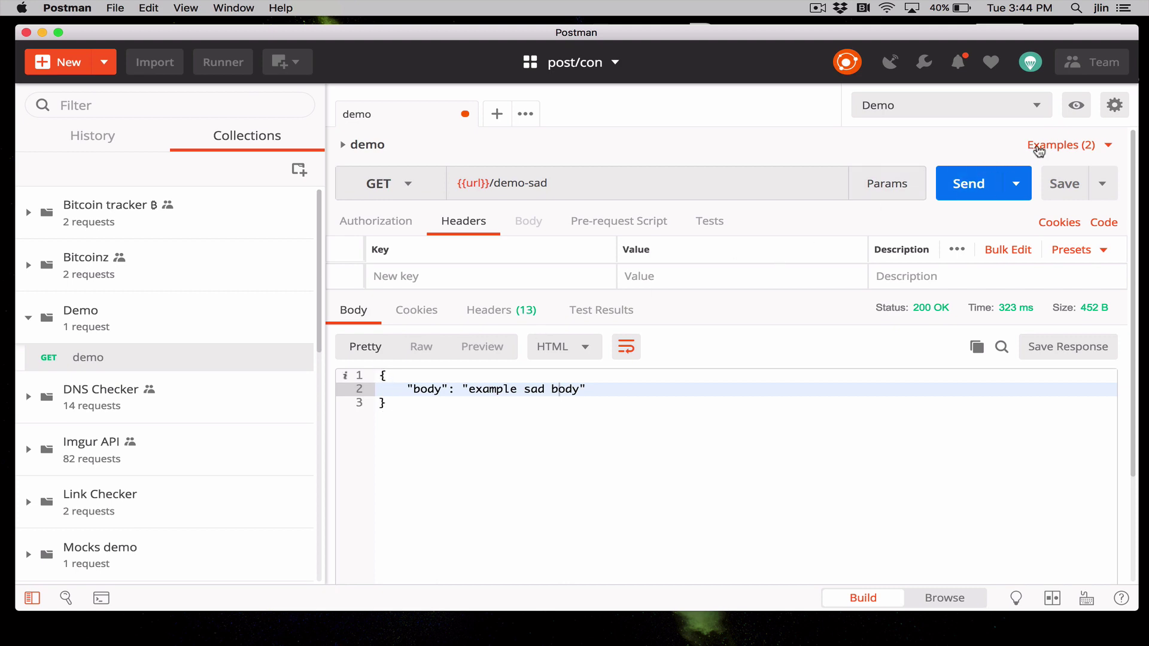
Set the response status of the Sad path example to 400 Bad Request and save the example.
click(1039, 148)
click(988, 189)
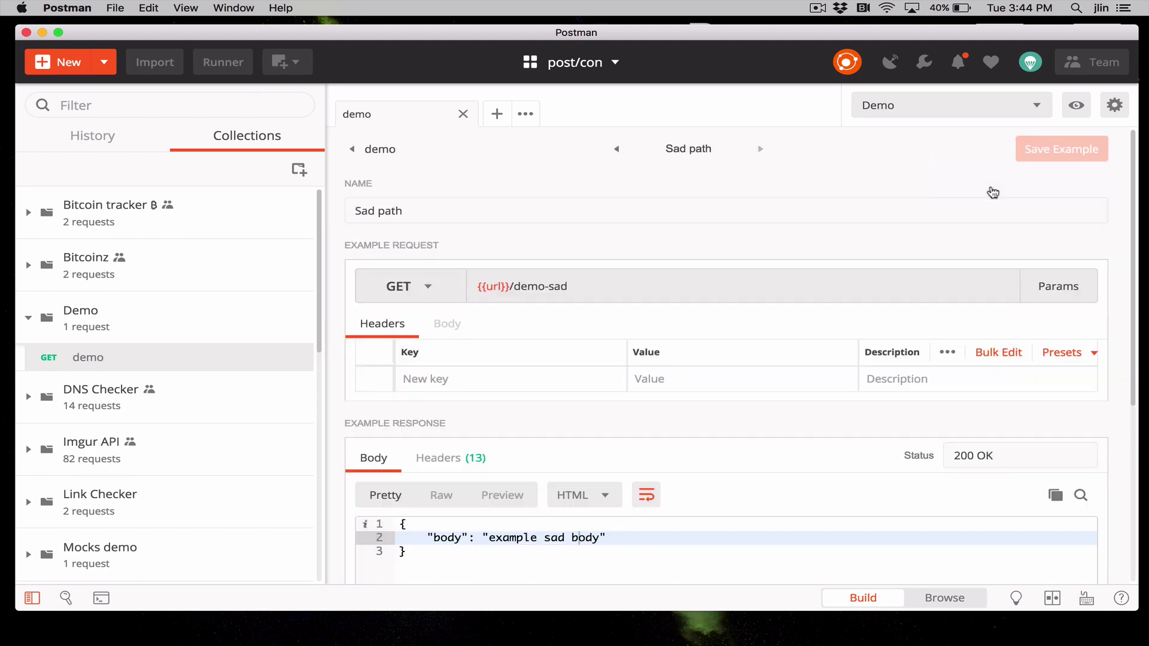
triple_click(970, 455)
text(400)
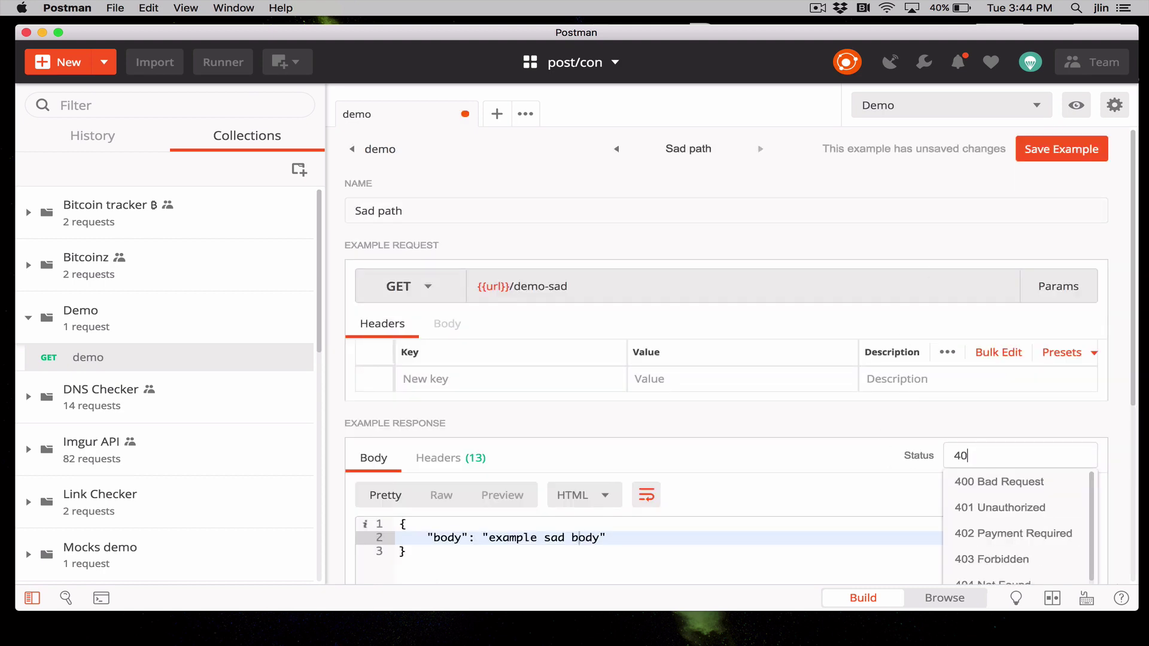
click(986, 479)
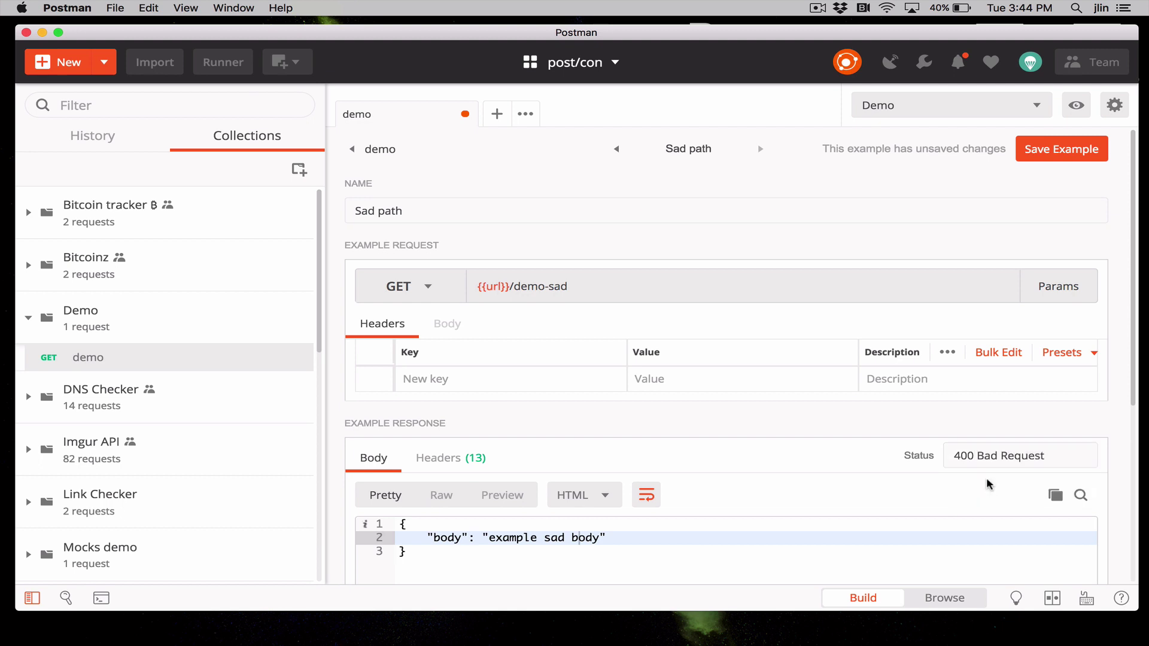
click(1045, 157)
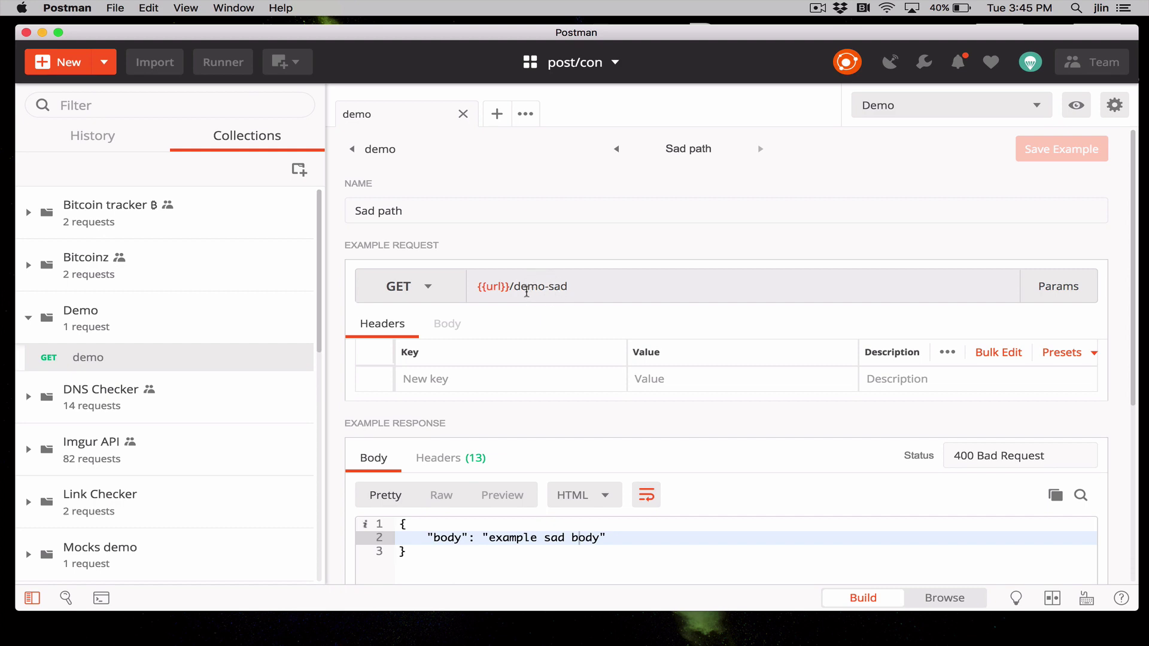
Return from the Sad path example to the request, resend it to {{url}}/demo-sad, and inspect the response status.
drag(514, 288, 567, 288)
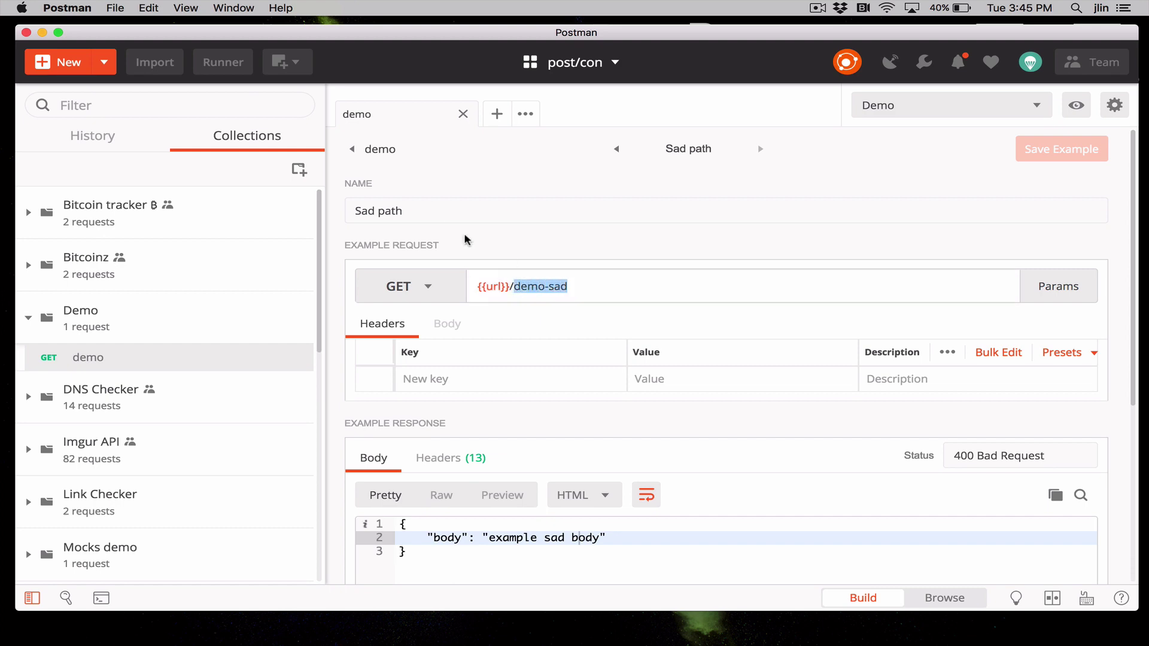
click(354, 150)
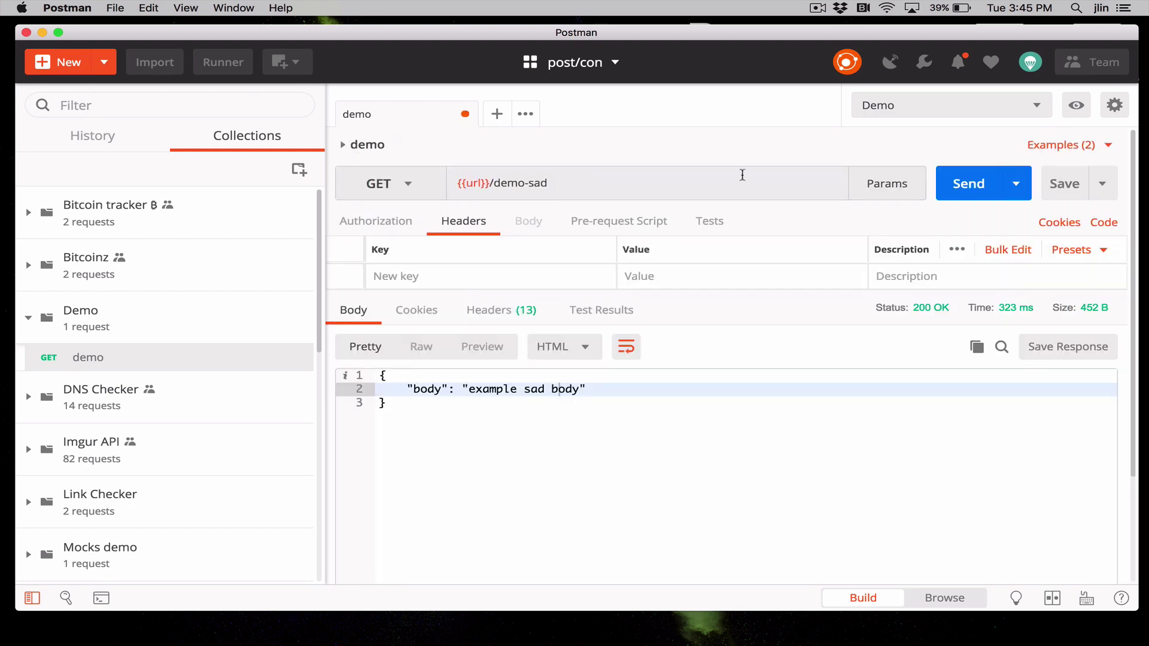
click(962, 187)
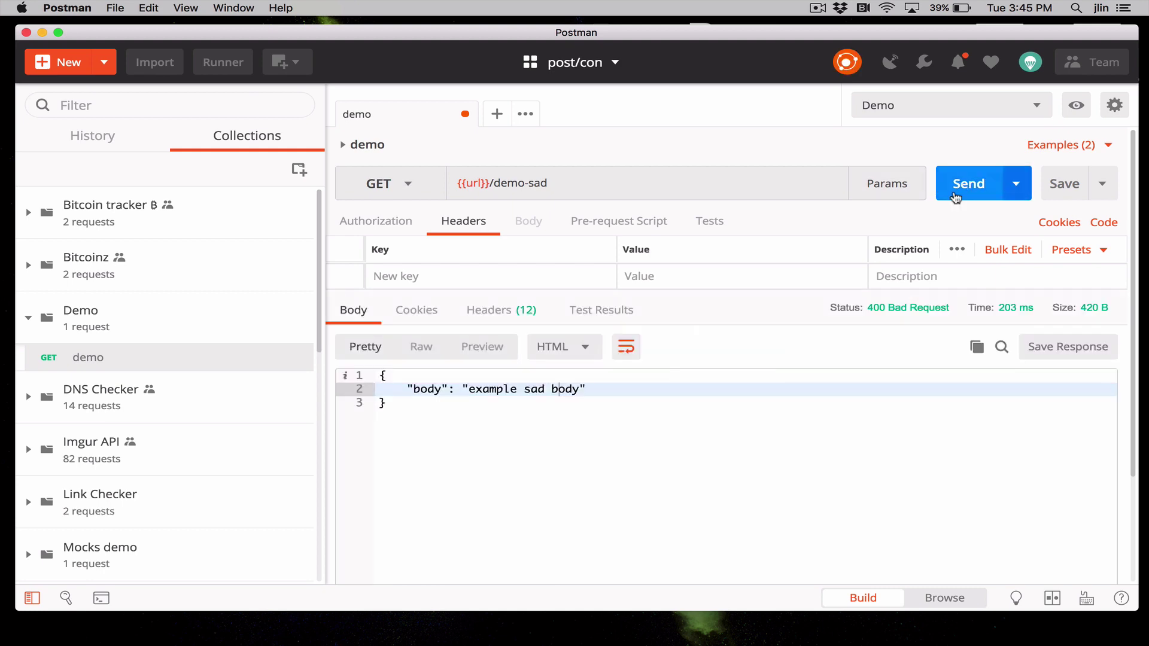
mouse_move(882, 316)
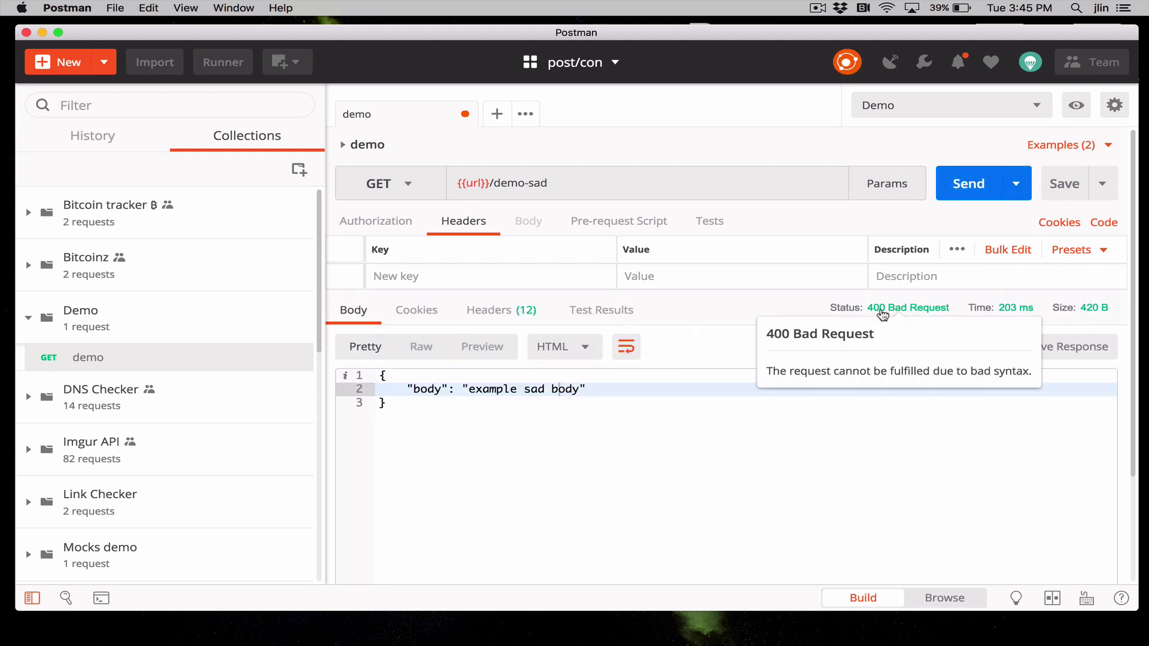